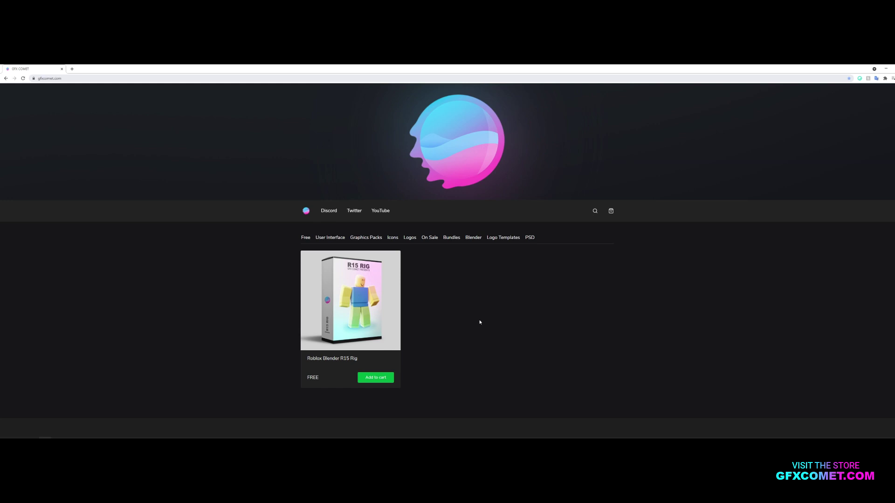
- Scroll through the Layers panel to review the Thanos battlefield PSD's layer stack
scroll(472, 316, down, 2)
scroll(476, 279, up, 1)
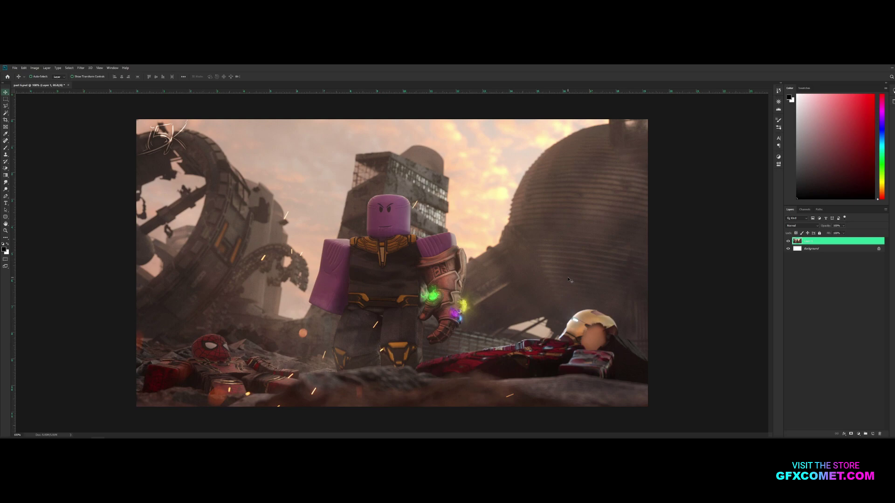
- Paste back the six overlay grading layers and try grouping, duplicating and merging them
key(ctrl+v)
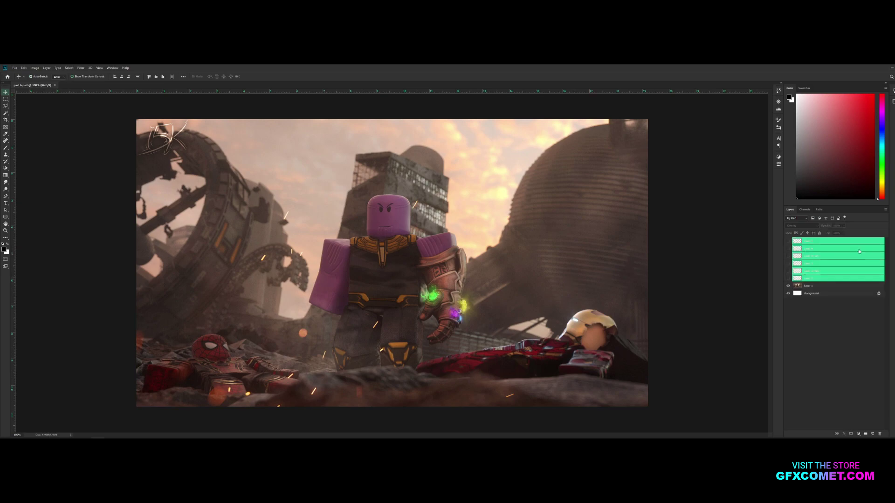
key(ctrl+g)
key(ctrl+j)
click(788, 248)
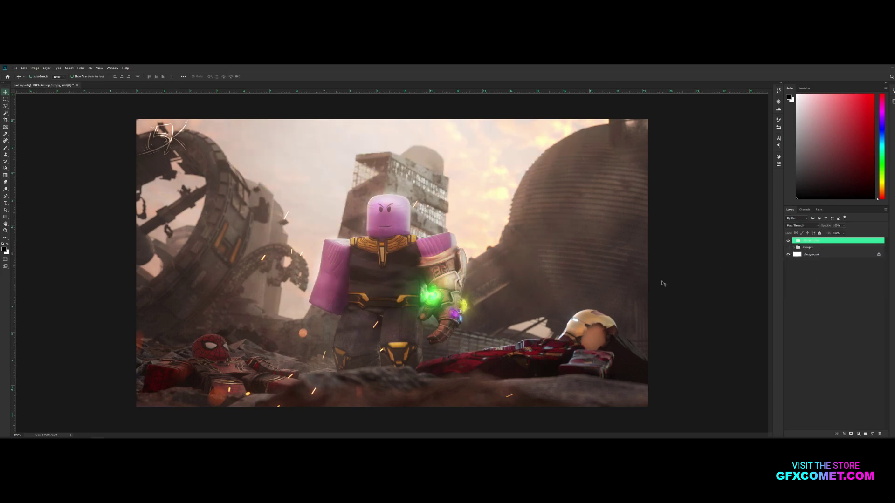
key(ctrl+e)
- Ungroup Group 1, compare Layer 1 off and on, and reselect Layers 5 through 1
click(788, 241)
click(789, 248)
click(794, 248)
click(795, 256)
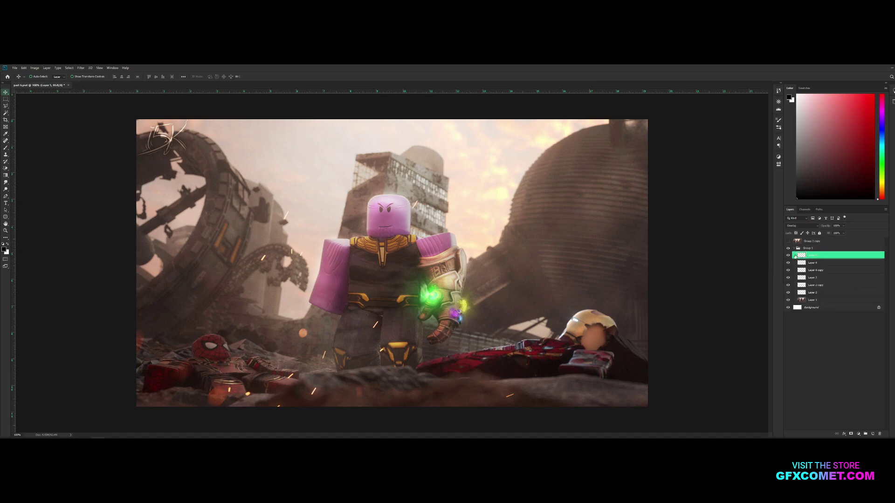
shift+click(814, 300)
key(ctrl+shift+g)
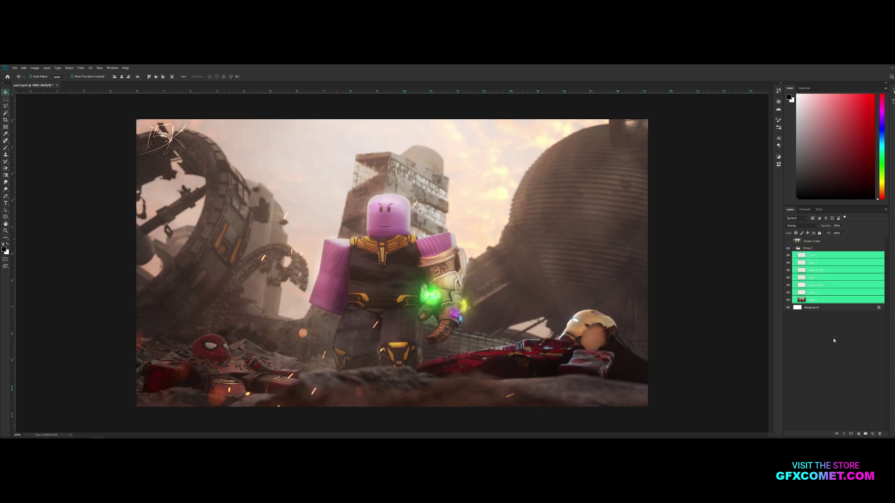
click(811, 293)
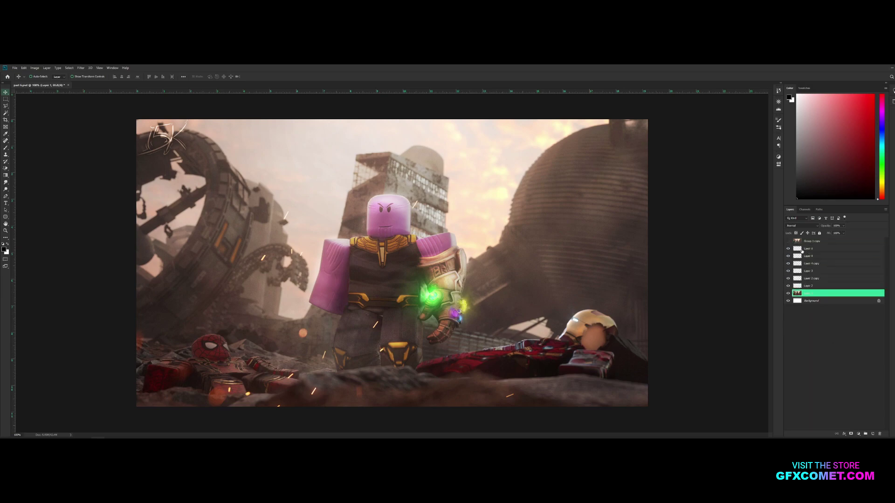
click(788, 294)
click(788, 295)
click(818, 249)
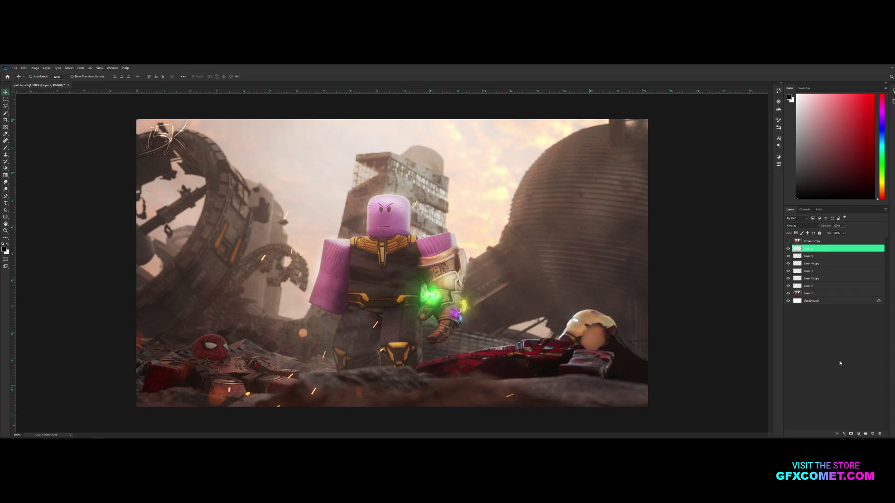
shift+click(830, 294)
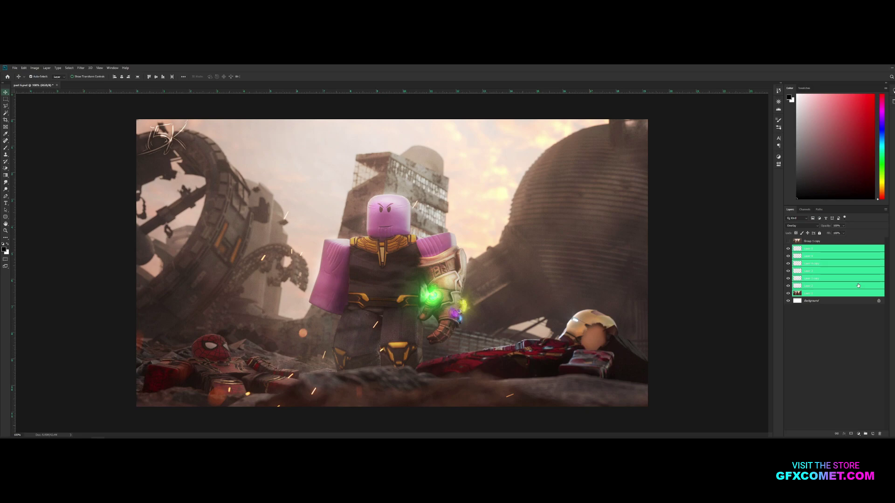
- Regroup the seven layers into Group 1, merge a duplicate, and nudge the top layer
key(ctrl+g)
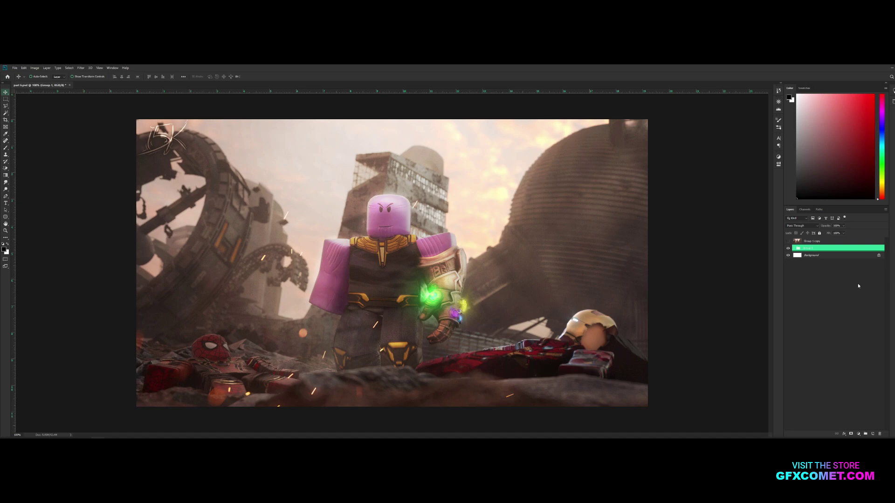
key(ctrl+j)
key(ctrl+e)
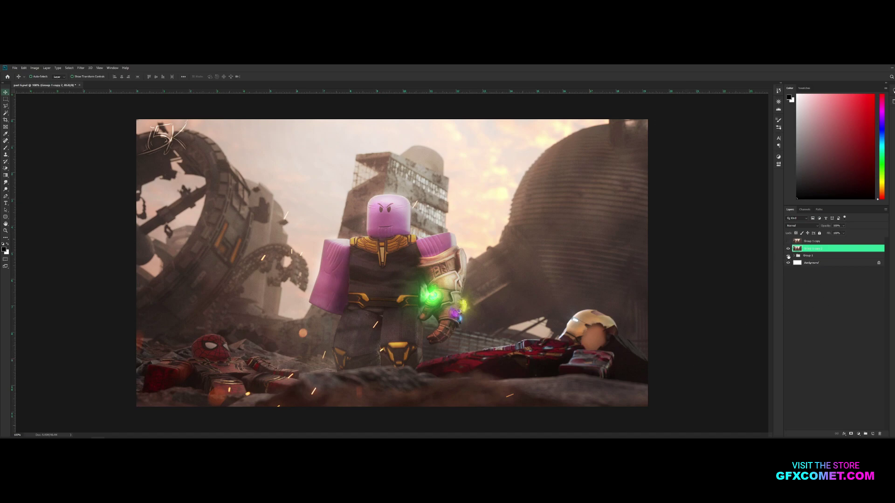
key(Delete)
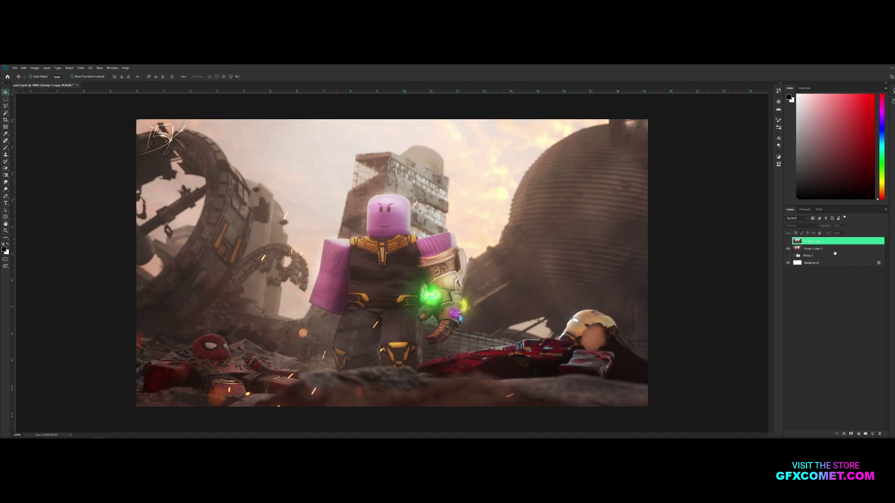
drag(630, 261, 612, 247)
- Add a Solid Color fill layer in bright cyan #1dc3ec over the whole scene
click(859, 435)
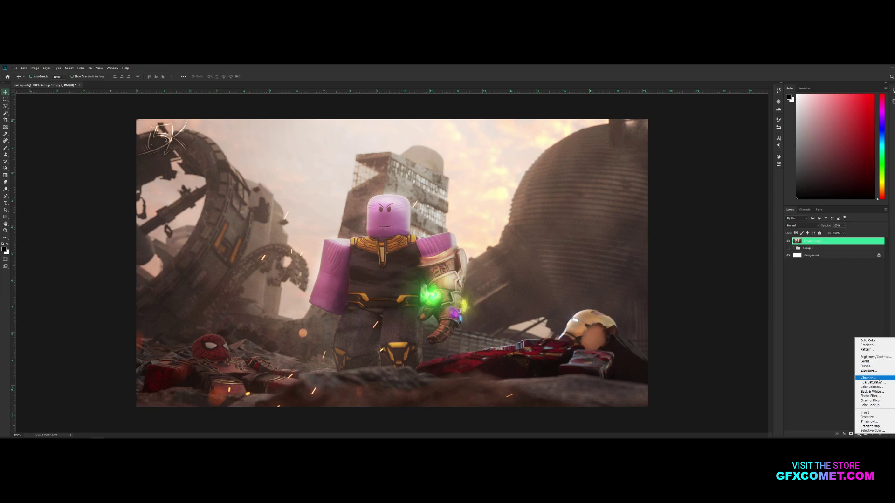
click(869, 341)
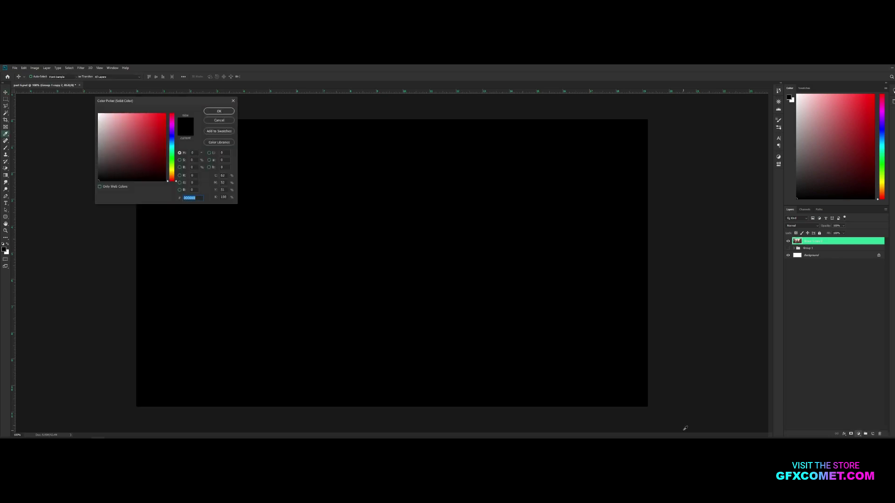
click(355, 174)
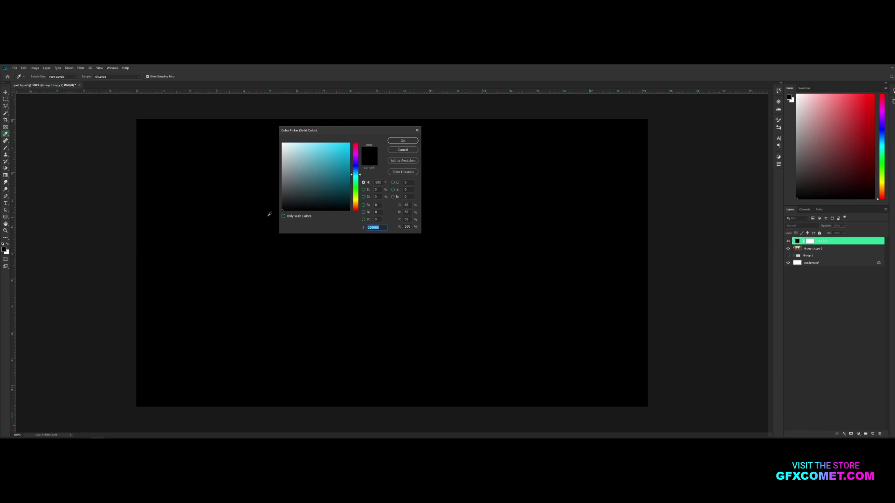
drag(322, 172, 341, 148)
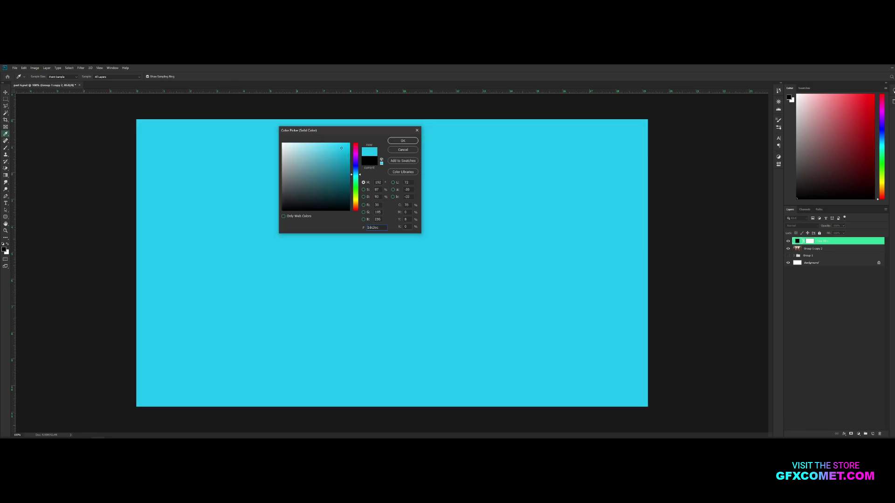
click(402, 143)
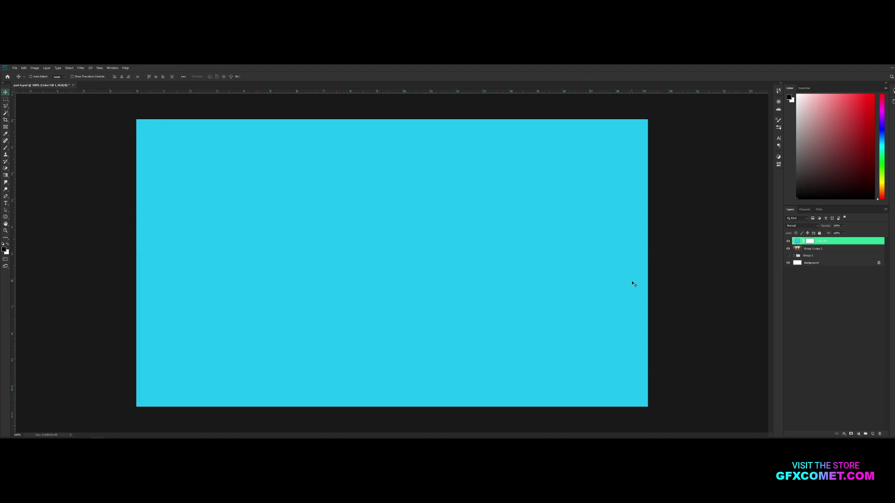
click(814, 226)
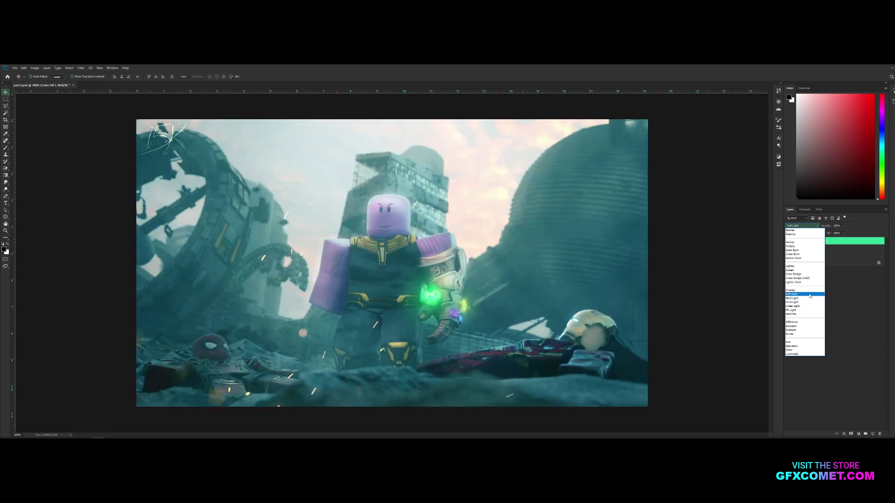
- Set the cyan fill to Soft Light, lower its opacity, and target its mask for brushing
click(810, 295)
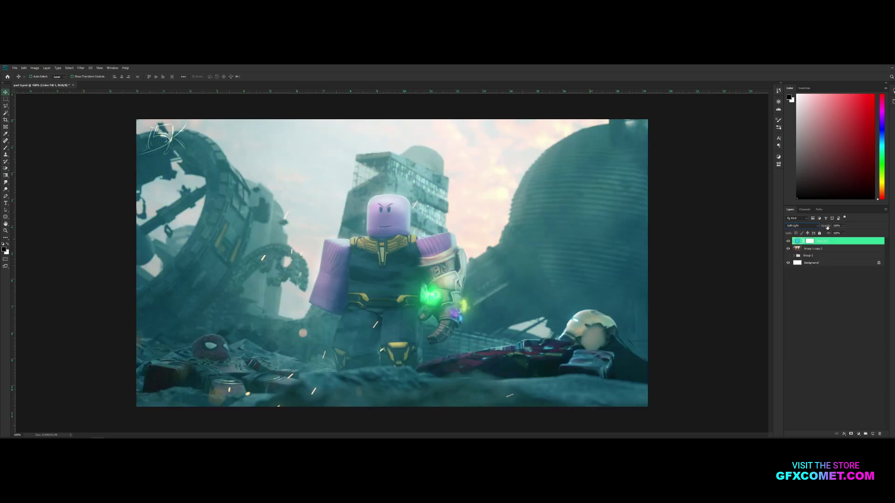
drag(828, 227, 649, 227)
click(812, 242)
key(b)
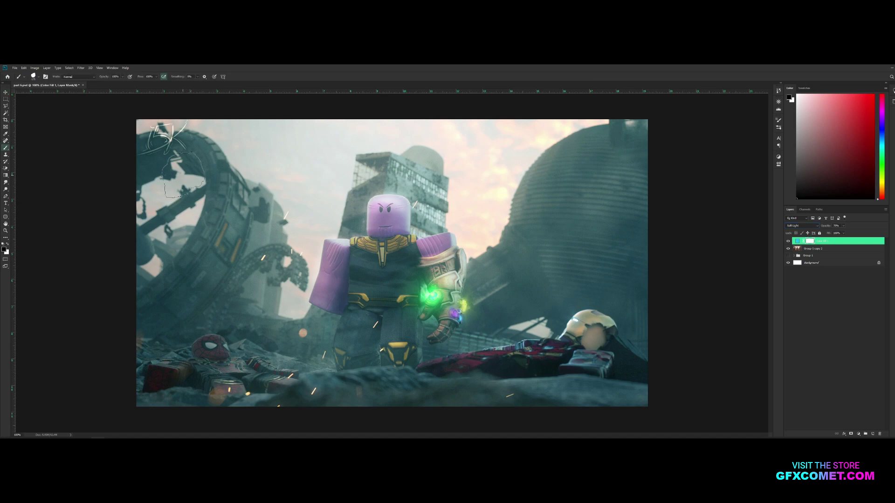
- Mask the teal tint off the upper-left ruins and right dome, restoring it on the left structure
click(39, 77)
click(440, 67)
key(bracketright)
key(bracketright)
key(bracketright)
key(bracketright)
key(bracketright)
key(bracketright)
mouse_move(249, 223)
mouse_down()
mouse_move(261, 196)
mouse_move(233, 154)
mouse_move(182, 187)
mouse_move(177, 319)
mouse_move(319, 200)
mouse_move(317, 182)
mouse_up()
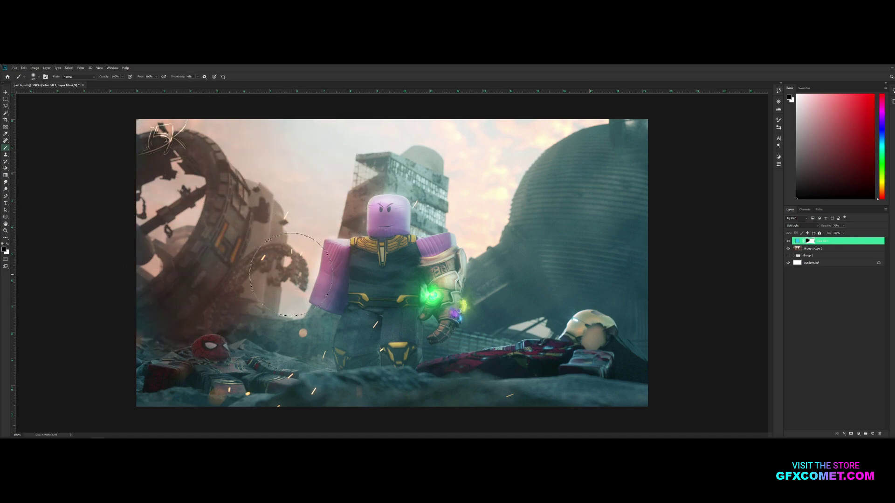
mouse_move(443, 180)
mouse_down()
mouse_move(593, 148)
mouse_move(588, 202)
mouse_move(630, 180)
mouse_move(521, 187)
mouse_up()
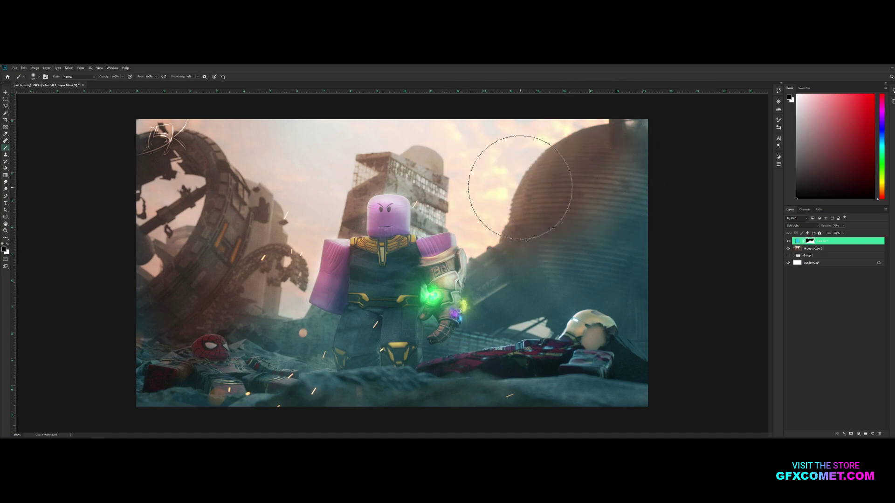
click(7, 245)
mouse_move(126, 268)
mouse_down()
mouse_move(261, 271)
mouse_move(243, 357)
mouse_move(183, 364)
mouse_move(191, 312)
mouse_move(265, 252)
mouse_move(285, 183)
mouse_move(283, 359)
mouse_move(284, 237)
mouse_move(102, 269)
mouse_move(259, 150)
mouse_move(160, 207)
mouse_move(538, 177)
mouse_up()
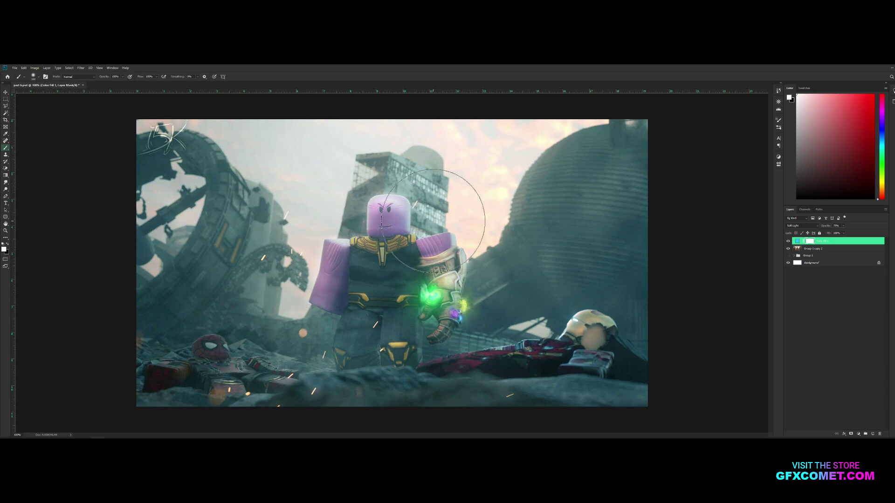
- Drop the black brush opacity to about 38%, then toggle Color Fill 1 to compare
key(x)
mouse_move(106, 77)
mouse_down()
mouse_move(96, 82)
mouse_move(132, 79)
mouse_up()
drag(104, 76, 133, 80)
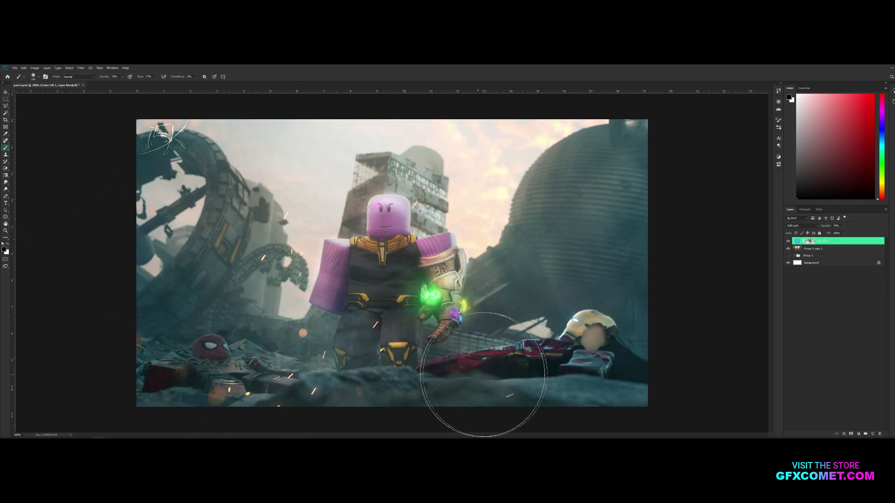
key(v)
click(788, 241)
click(788, 241)
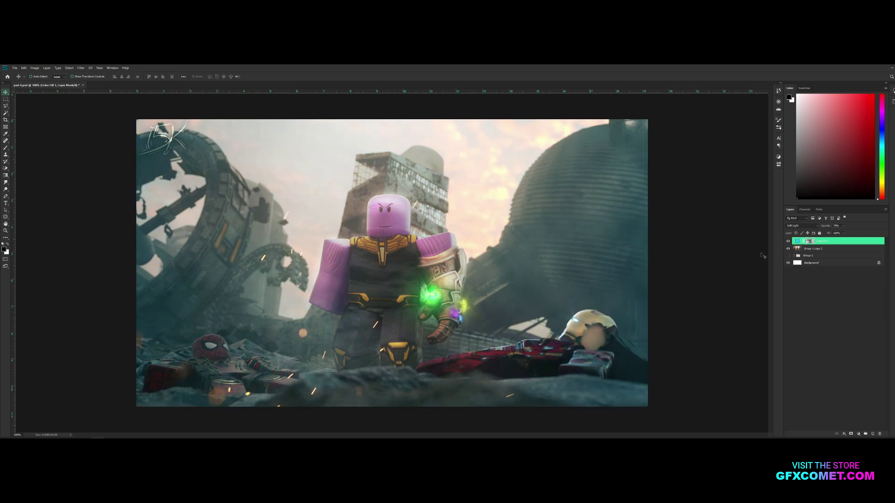
- Add a Gradient Fill layer and slide its black colour stop to 53% in the Gradient Editor
click(859, 435)
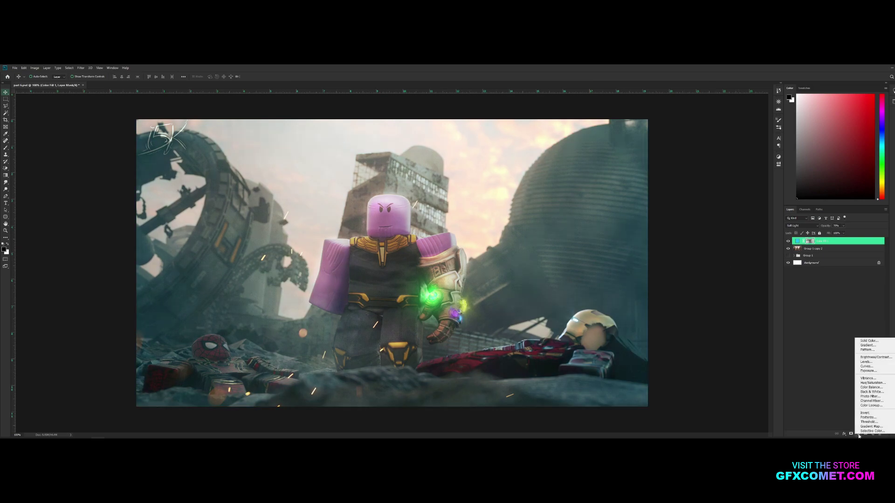
click(869, 345)
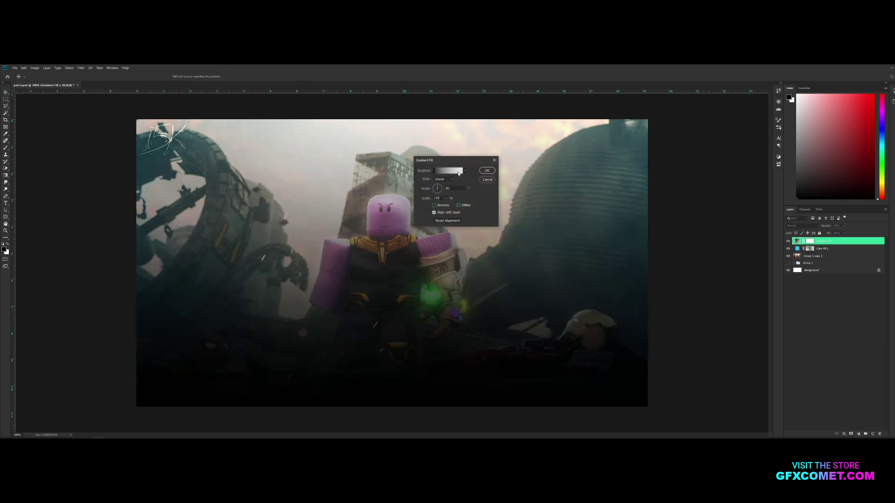
click(439, 174)
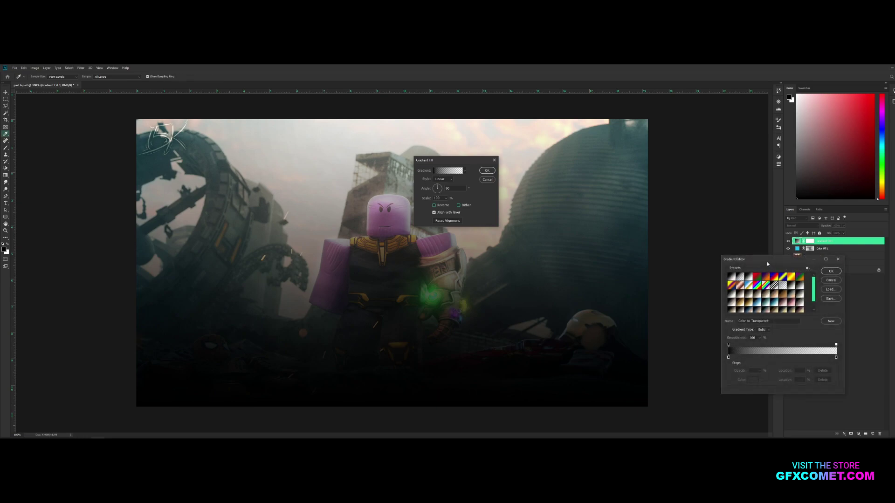
drag(767, 261, 317, 168)
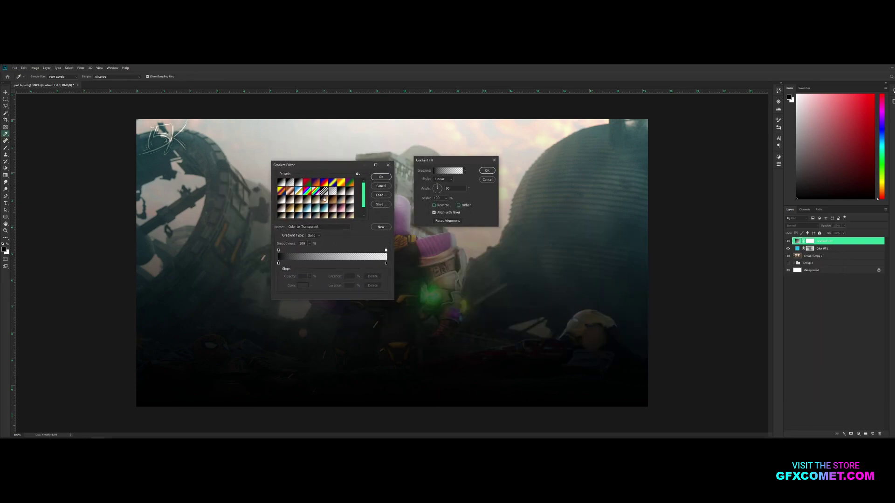
scroll(326, 196, down, 1)
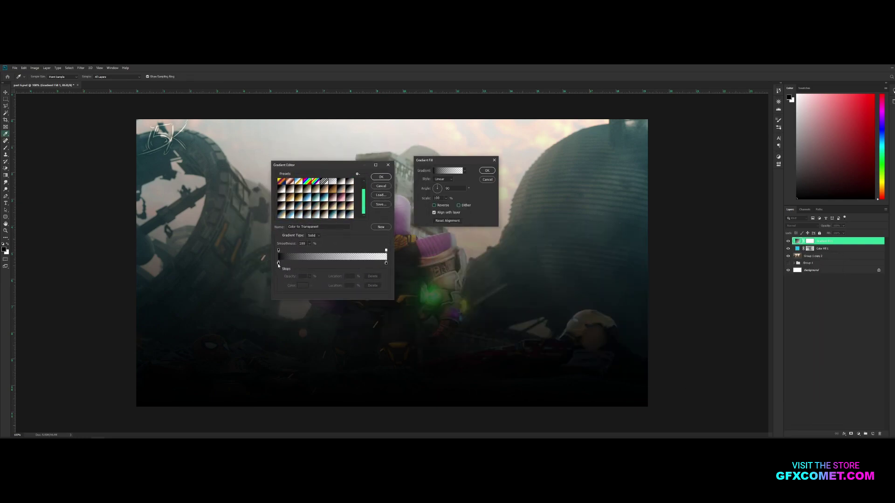
double_click(279, 264)
drag(373, 135, 355, 169)
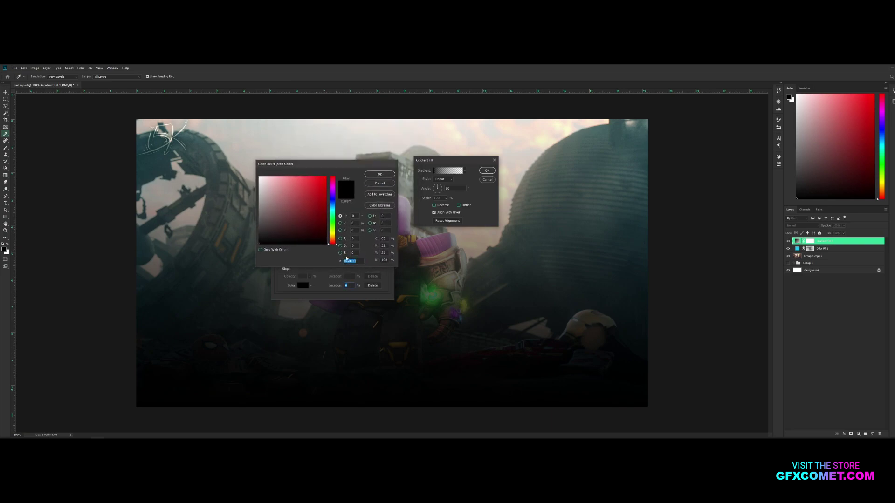
click(379, 174)
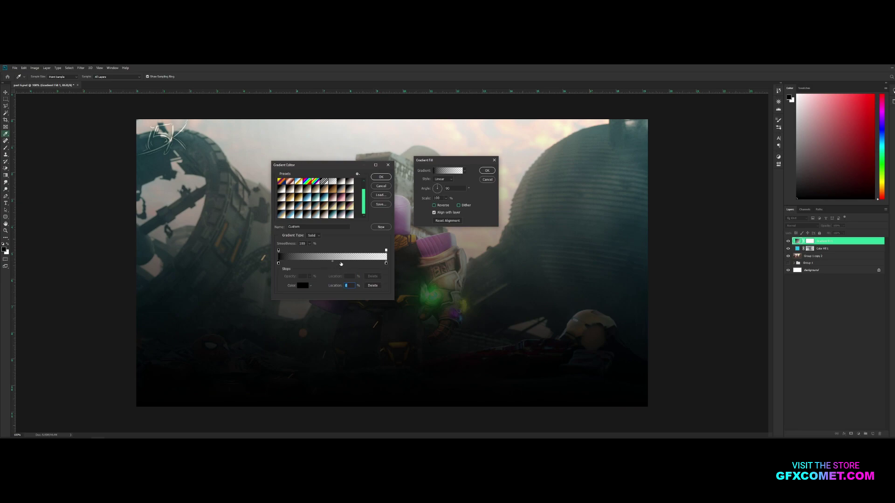
drag(341, 264, 336, 264)
- Keep the middle stop black at location 46 and add an opacity stop at 56
double_click(337, 264)
text(00deff)
drag(343, 164, 510, 201)
text(00ff12)
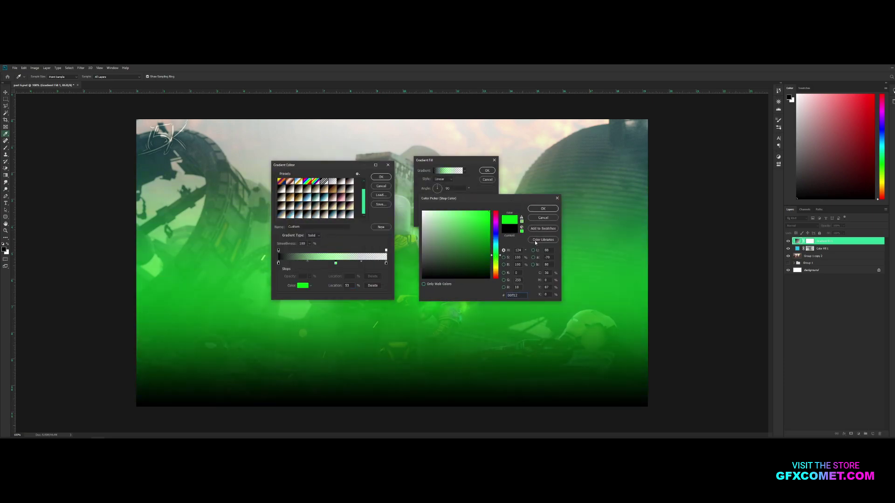
click(545, 218)
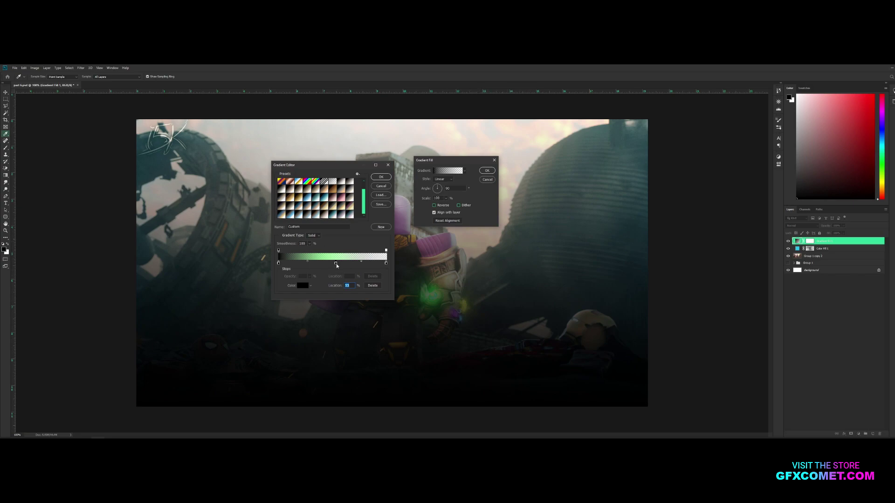
drag(340, 264, 344, 243)
click(350, 251)
drag(350, 250, 356, 225)
click(381, 176)
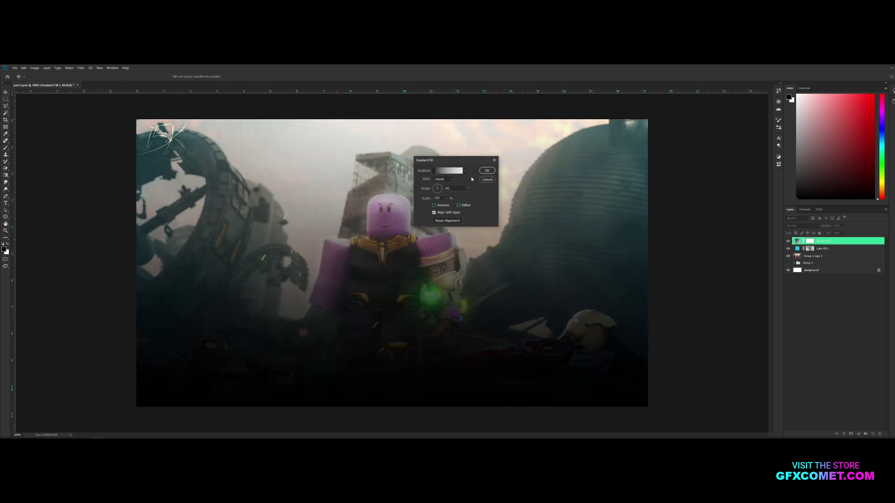
- Set the gradient angle to about -155° and scale to 111, then apply the fill
mouse_move(441, 189)
mouse_down()
mouse_move(467, 205)
mouse_move(445, 205)
mouse_up()
click(445, 198)
click(484, 201)
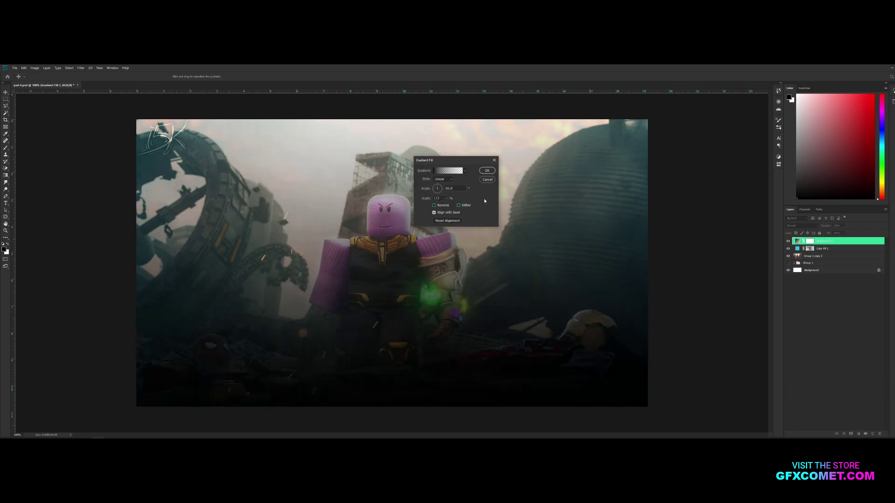
click(434, 206)
click(439, 206)
click(486, 170)
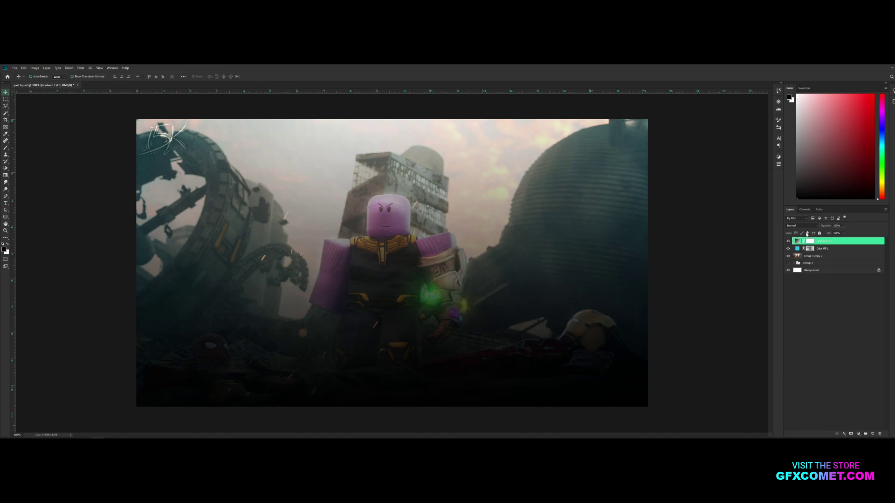
click(802, 225)
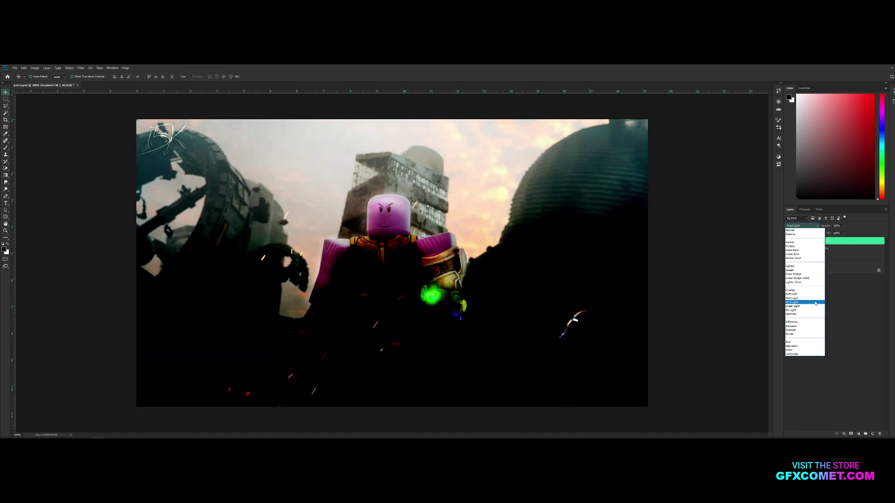
- Switch Gradient Fill 1 to Soft Light and reorder it against Color Fill 1 in the stack
click(818, 296)
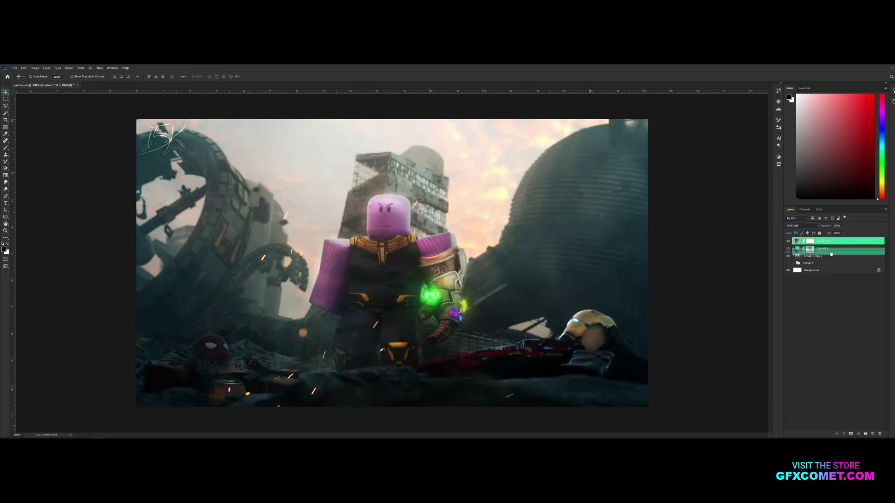
drag(828, 249, 828, 246)
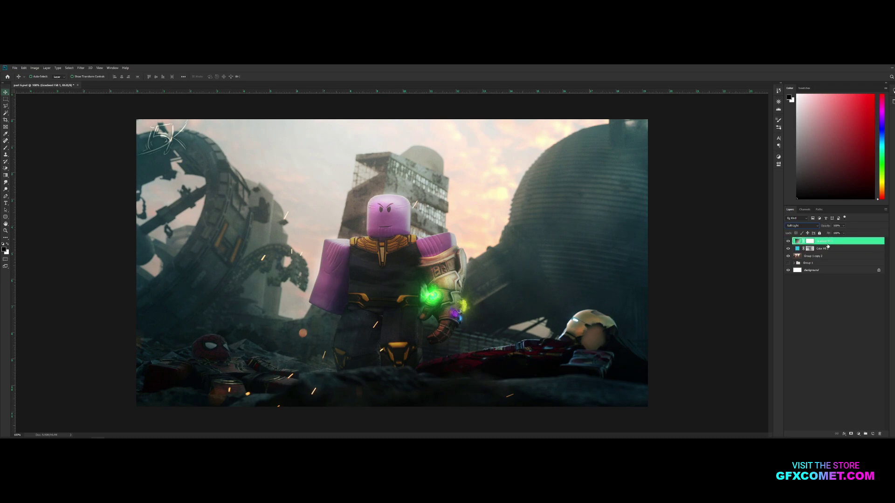
click(838, 318)
click(828, 243)
click(859, 434)
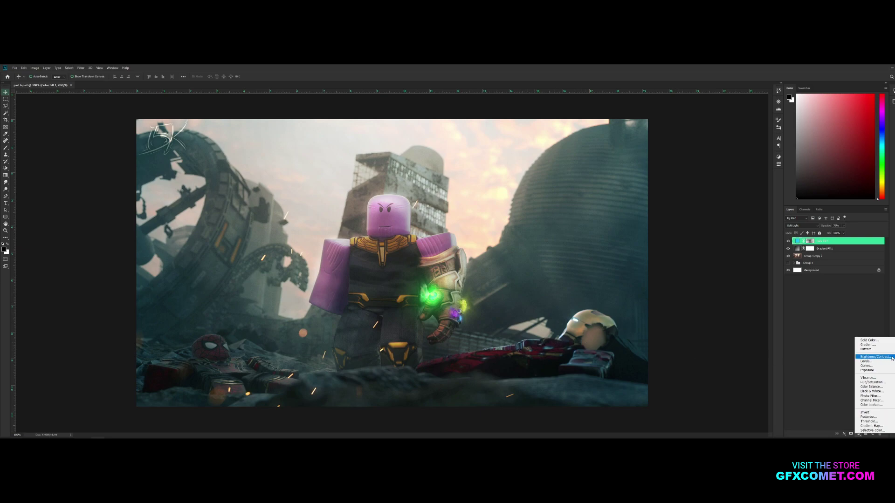
- Add a Brightness/Contrast adjustment layer with Brightness set to 24
click(876, 357)
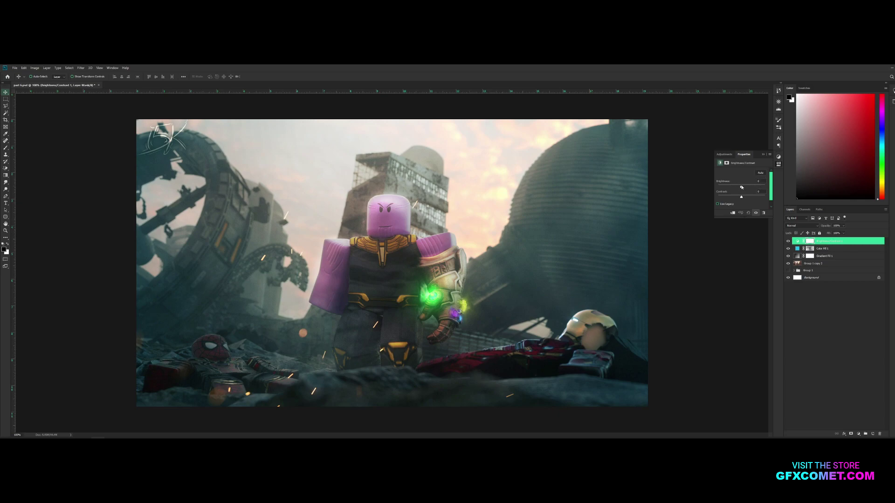
mouse_move(742, 187)
mouse_down()
mouse_move(753, 187)
mouse_move(744, 188)
mouse_up()
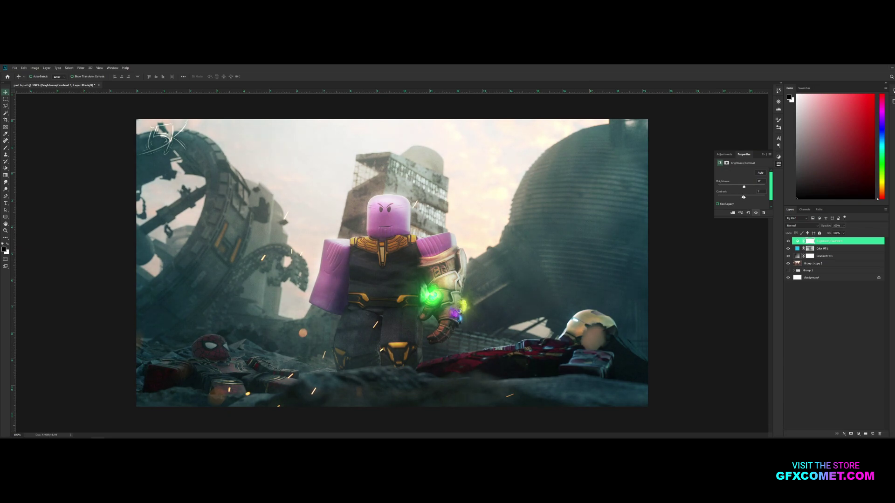
click(763, 155)
click(858, 434)
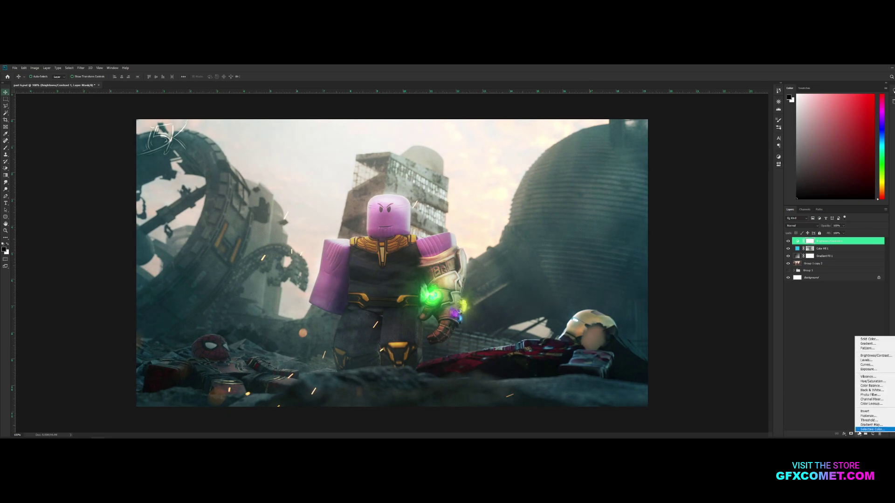
- Add a Levels layer with the white input at about 247, leaving output levels unchanged
click(876, 362)
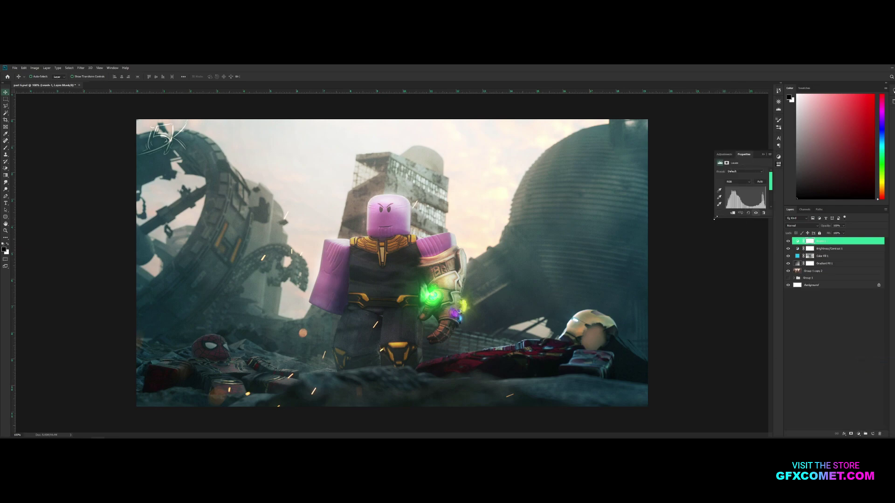
drag(716, 222, 685, 246)
drag(743, 214, 678, 226)
drag(743, 227, 745, 227)
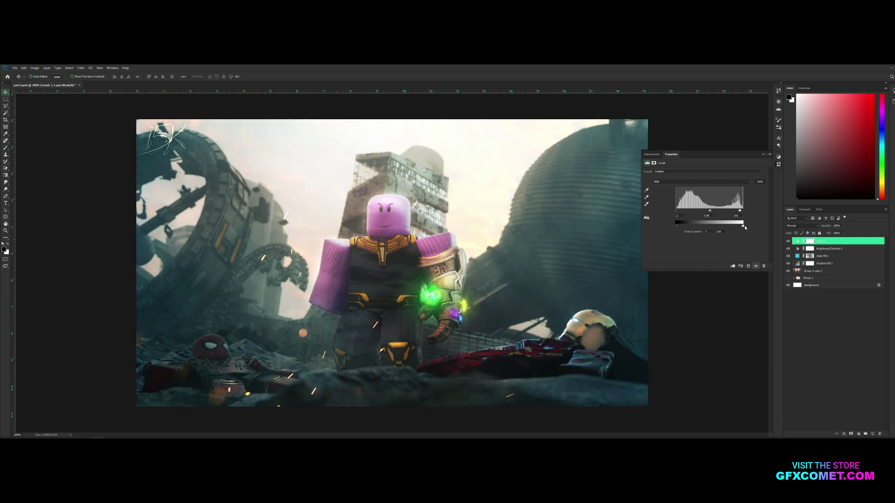
mouse_move(678, 228)
mouse_down()
mouse_move(690, 227)
mouse_move(677, 226)
mouse_up()
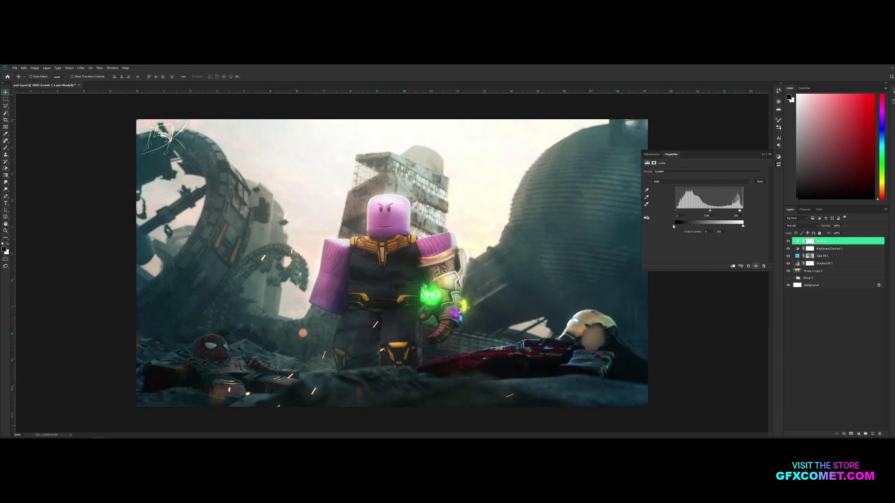
click(763, 155)
click(858, 434)
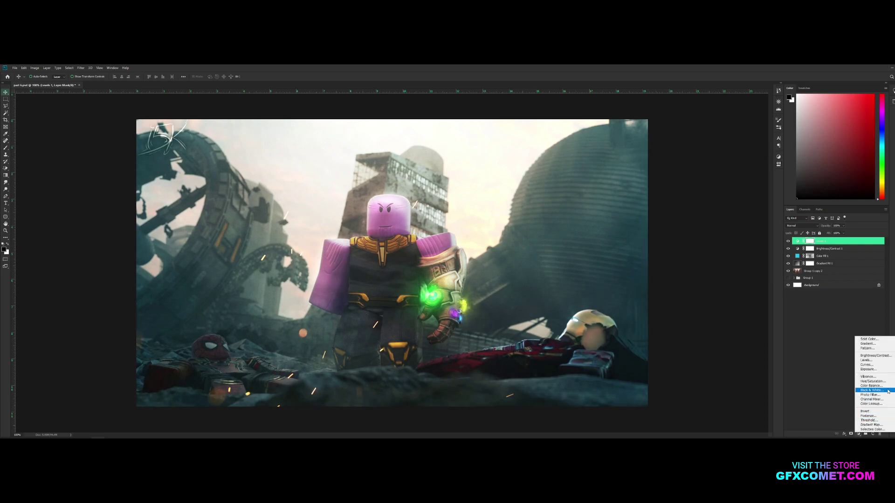
- Add a Curves layer with two control points on its straight RGB line, staying on RGB
click(872, 365)
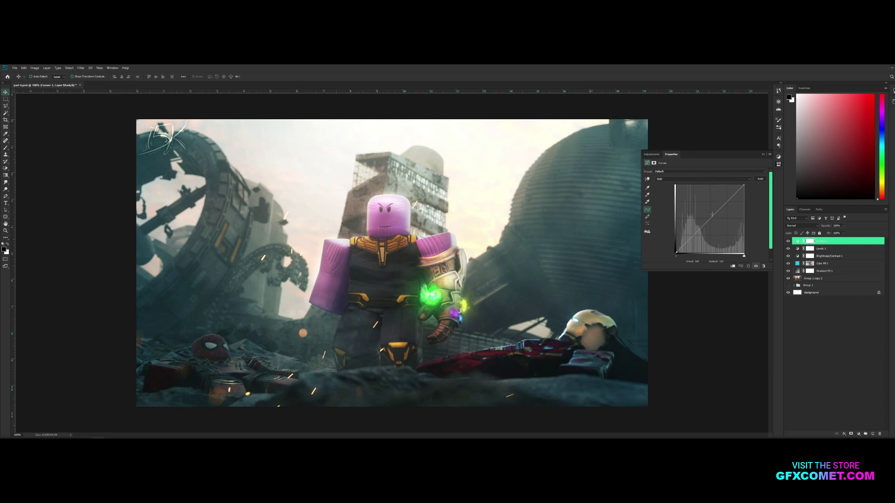
mouse_move(714, 217)
mouse_down()
mouse_move(716, 229)
mouse_move(713, 218)
mouse_up()
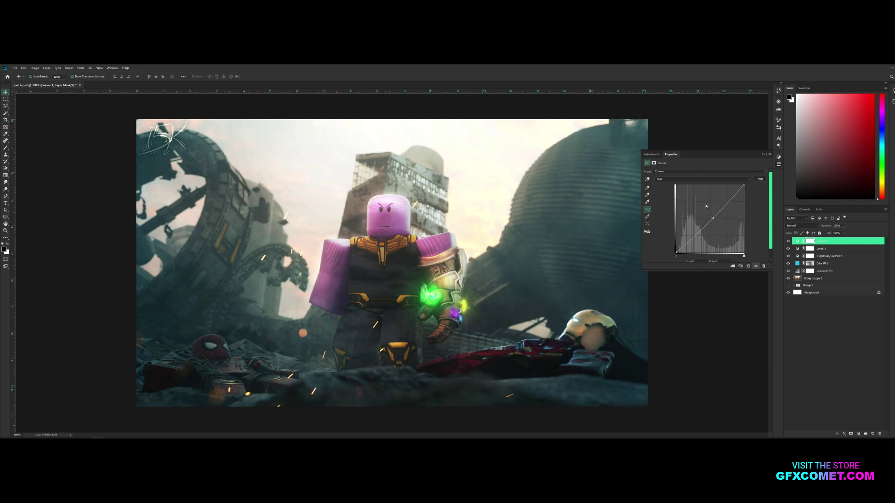
click(697, 234)
click(735, 194)
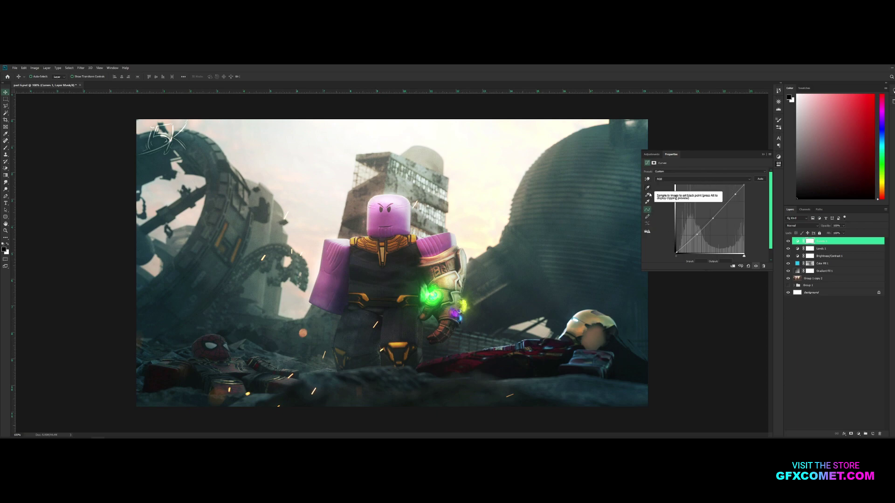
click(665, 179)
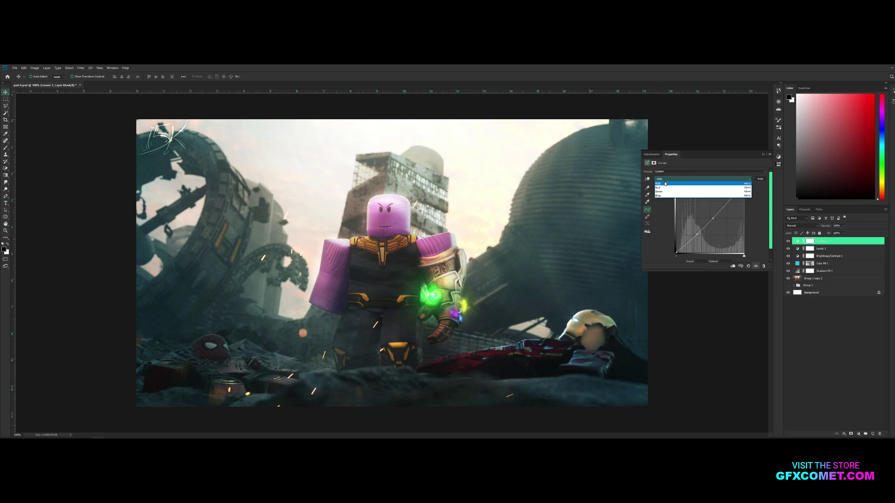
click(687, 180)
click(686, 180)
click(673, 178)
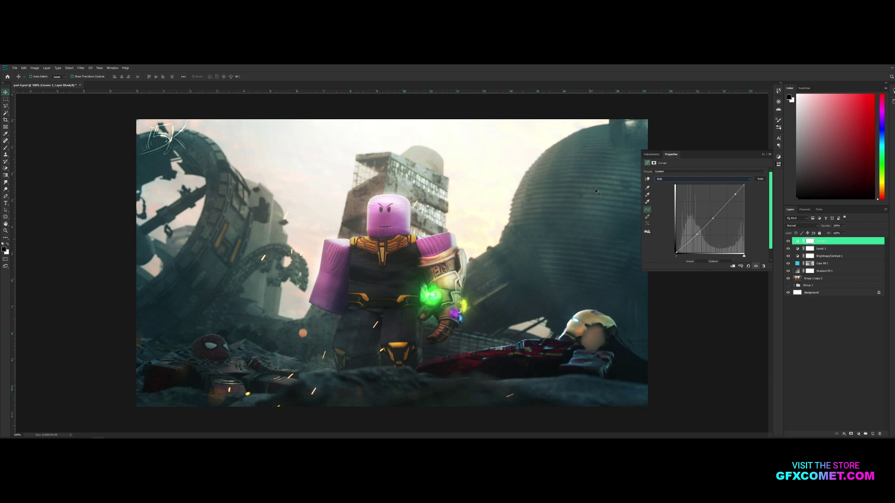
click(859, 434)
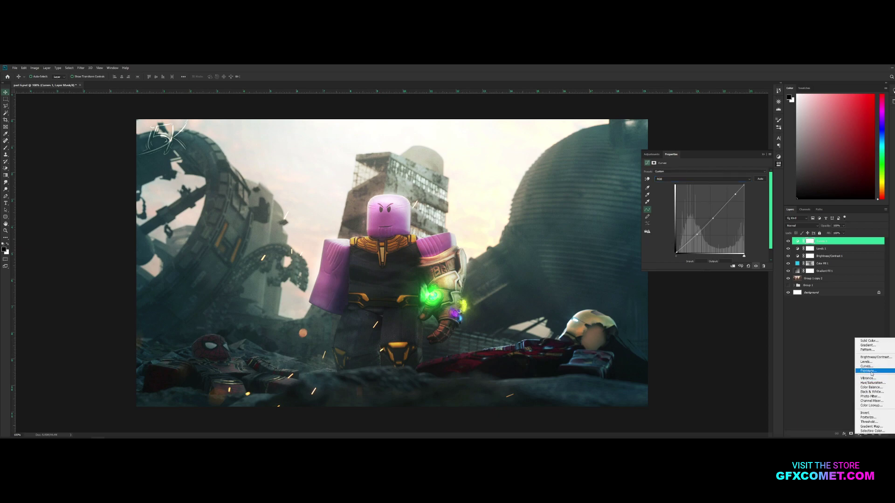
- Add an Exposure adjustment layer, brightening exposure slightly with gamma set to 0.87
click(868, 373)
drag(704, 194, 713, 207)
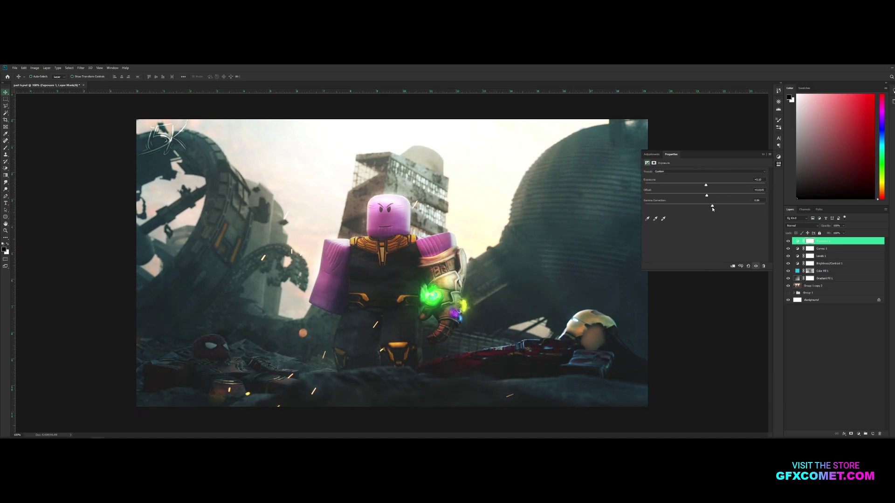
drag(713, 209, 710, 207)
- Add a Vibrance adjustment layer with vibrance lowered and saturation raised
click(779, 164)
click(859, 434)
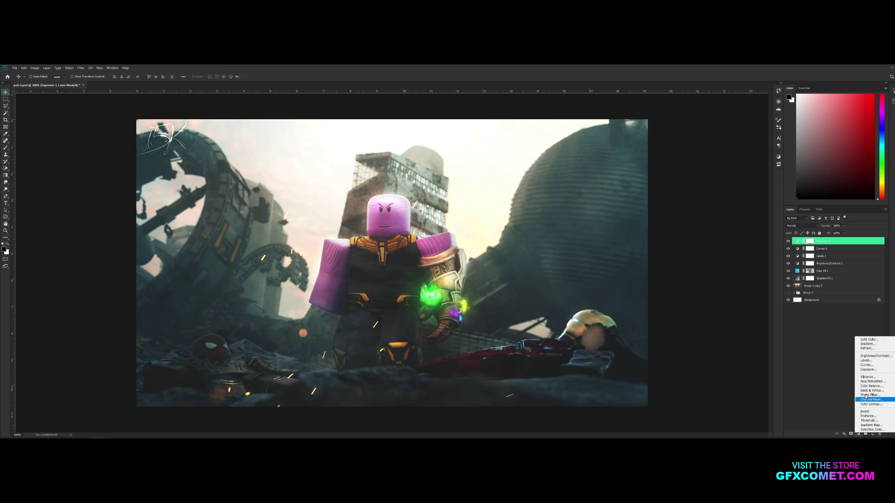
click(868, 377)
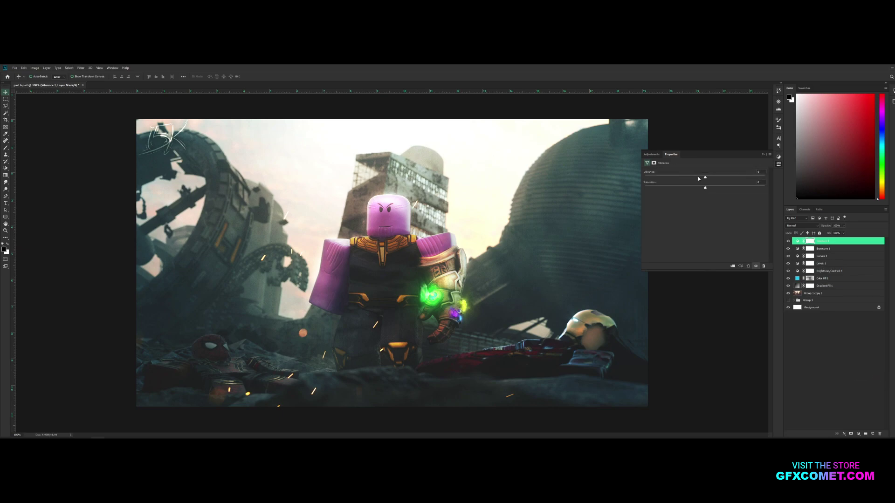
mouse_move(737, 178)
mouse_down()
mouse_move(716, 178)
mouse_move(726, 189)
mouse_up()
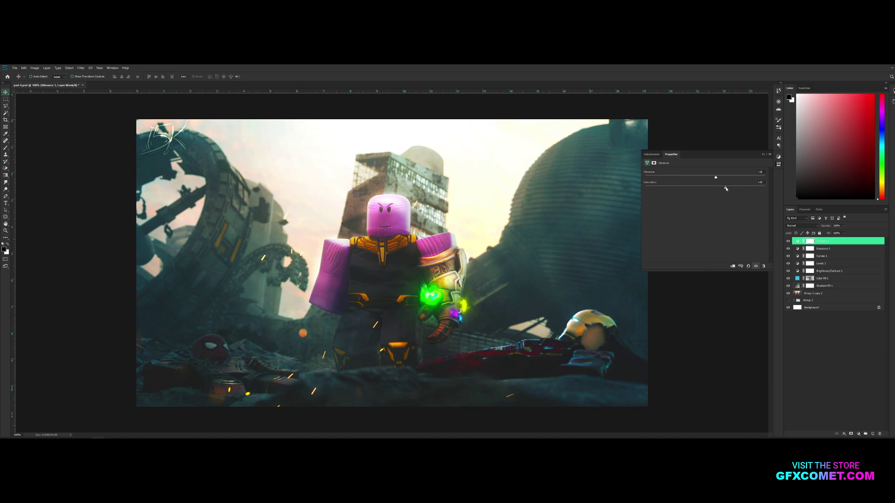
click(763, 154)
click(855, 436)
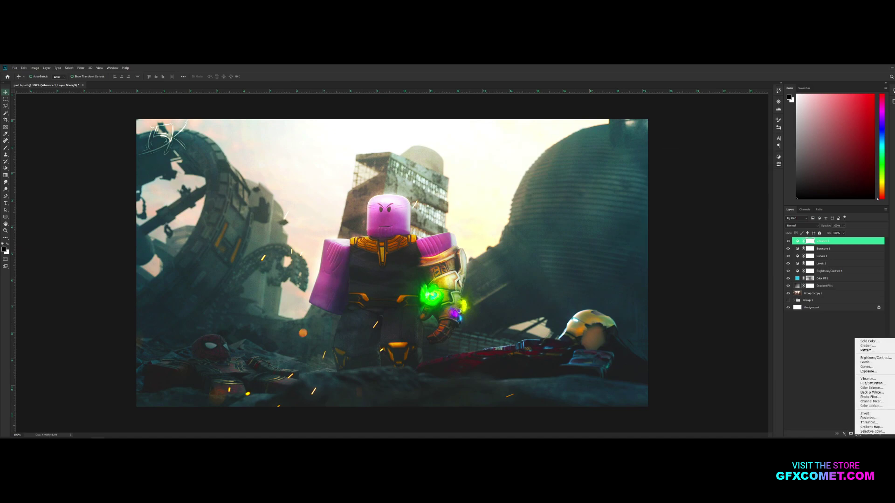
- Add a Black & White adjustment layer and hide it so the colour returns
click(865, 393)
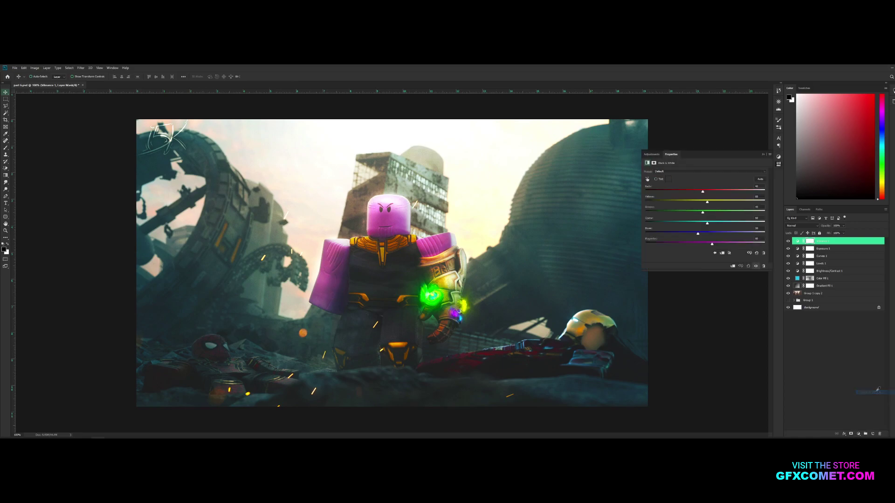
click(763, 154)
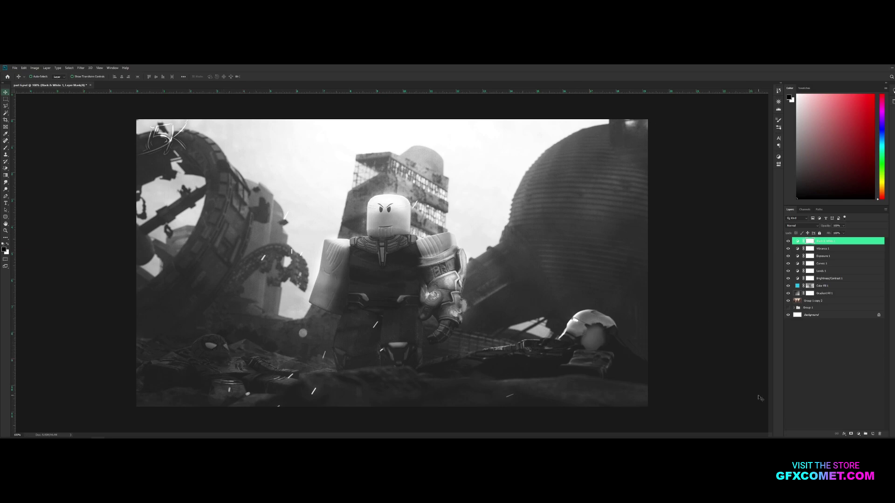
key(ctrl+comma)
- Browse the adjustment layer types and close the list without adding another layer
click(858, 435)
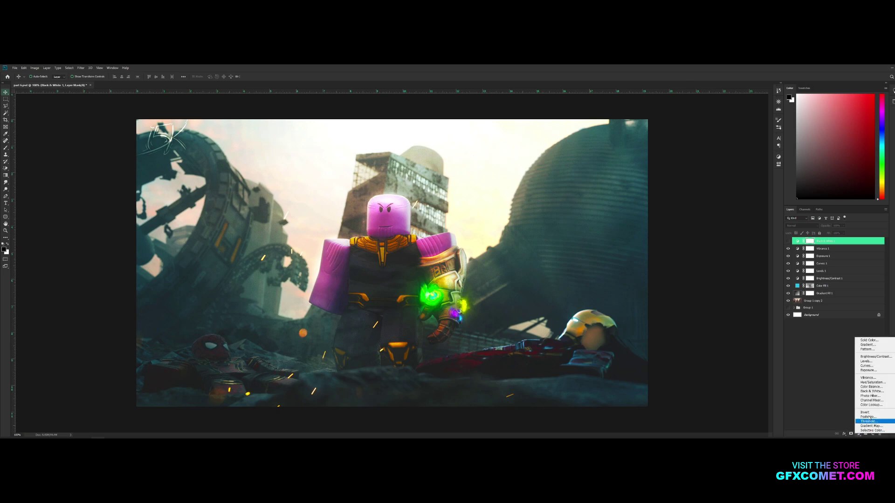
click(816, 392)
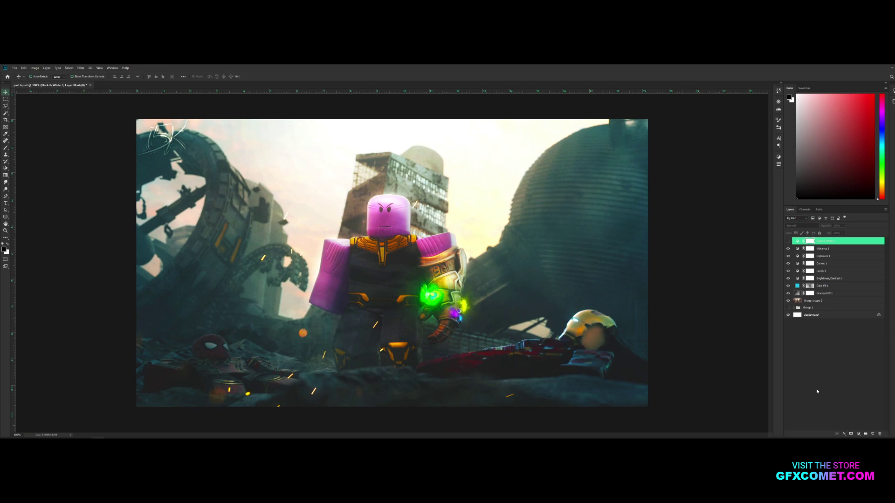
click(858, 434)
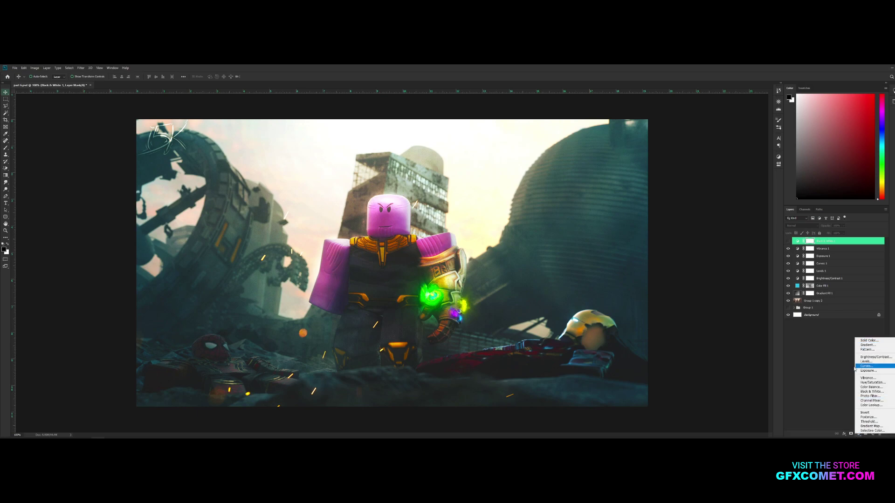
click(807, 382)
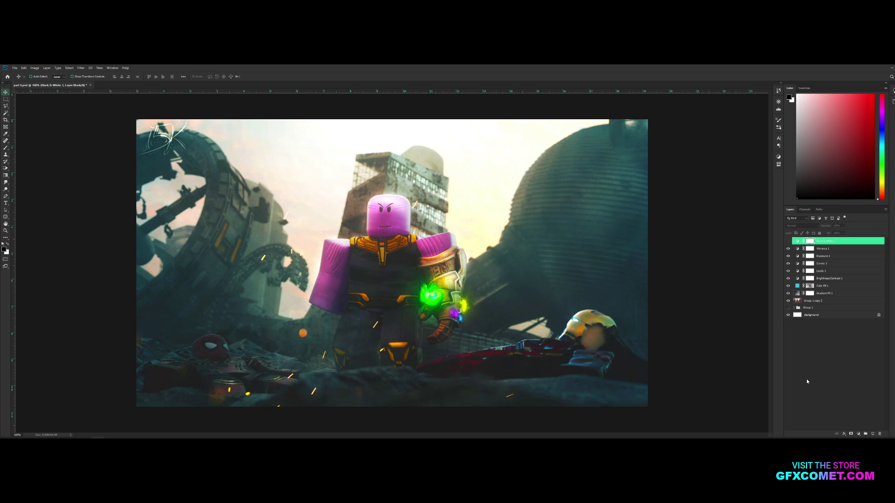
- Group Black & White 1 through Gradient Fill 1 into Group 2, then toggle its visibility off and on
shift+click(826, 295)
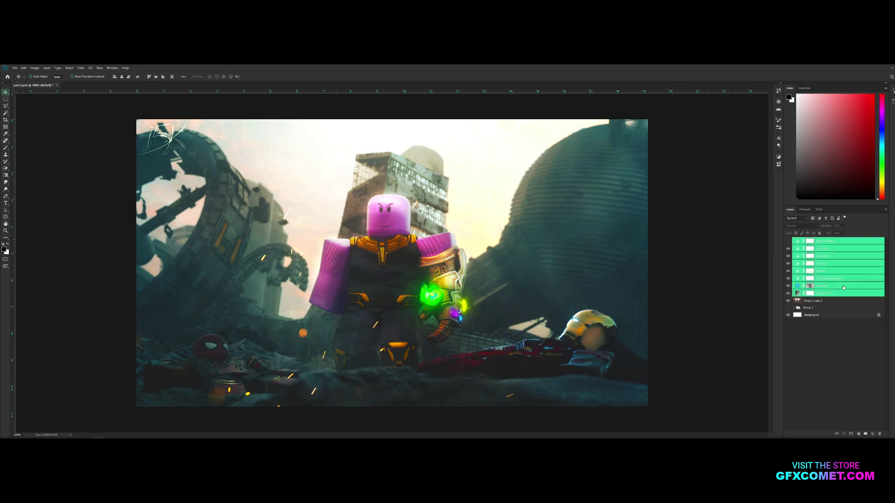
click(830, 241)
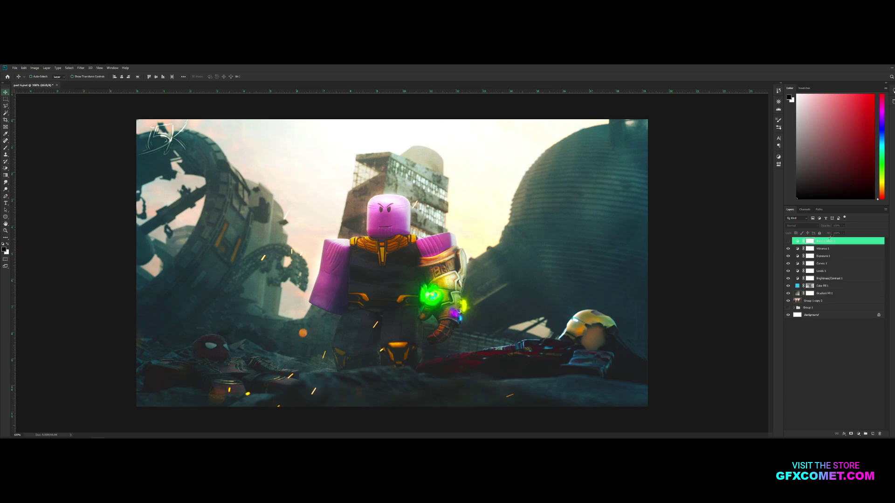
shift+click(833, 294)
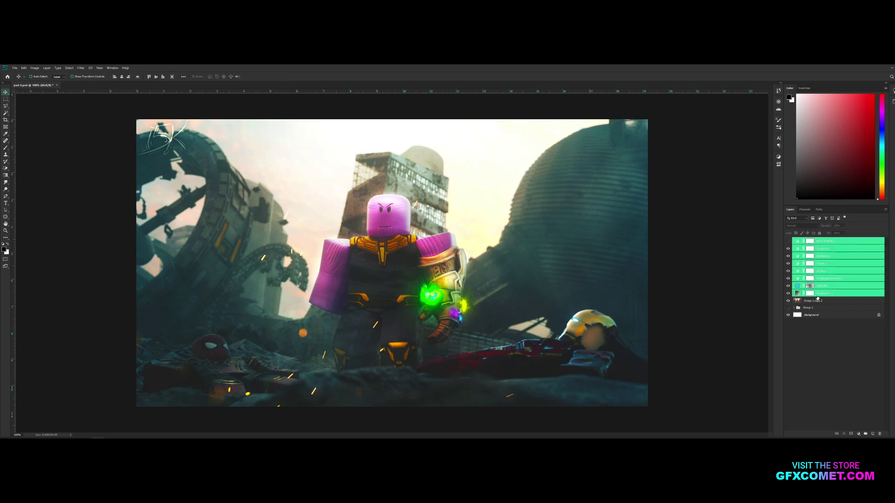
key(ctrl+g)
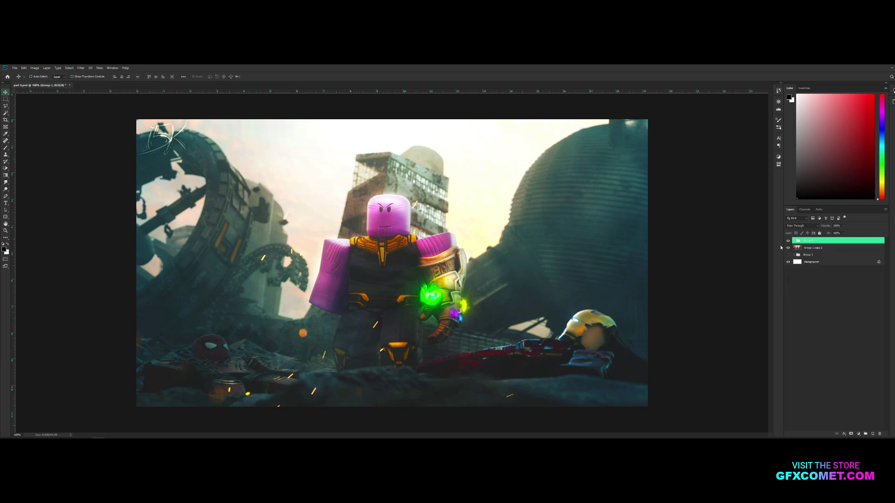
click(788, 242)
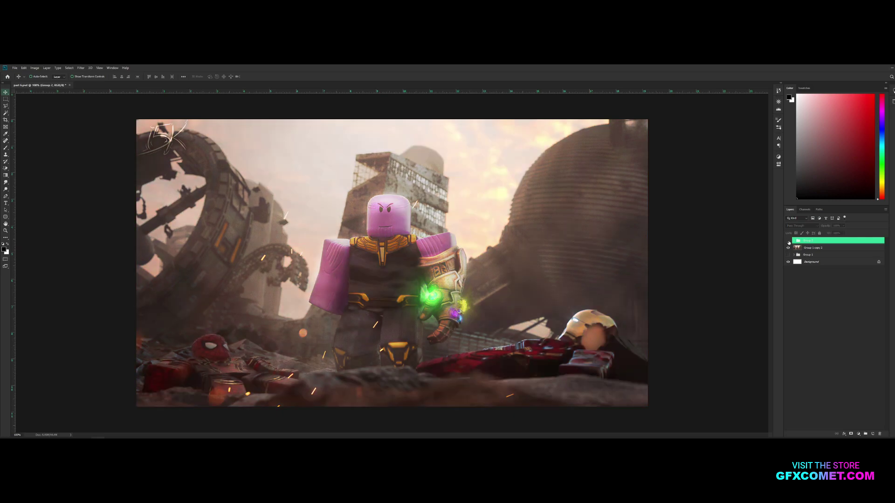
click(788, 241)
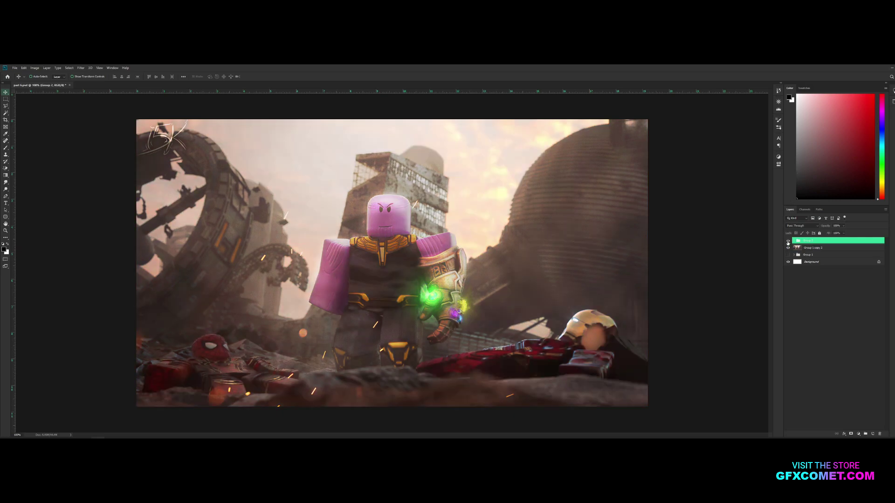